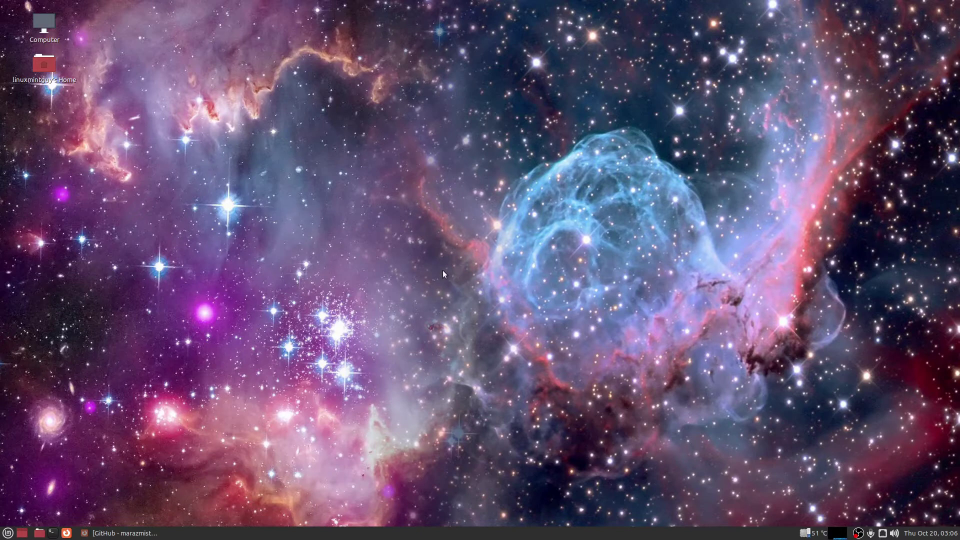
Step: Restore Firefox on the radeon-profile repository and read its README's dependencies and build steps
click(119, 534)
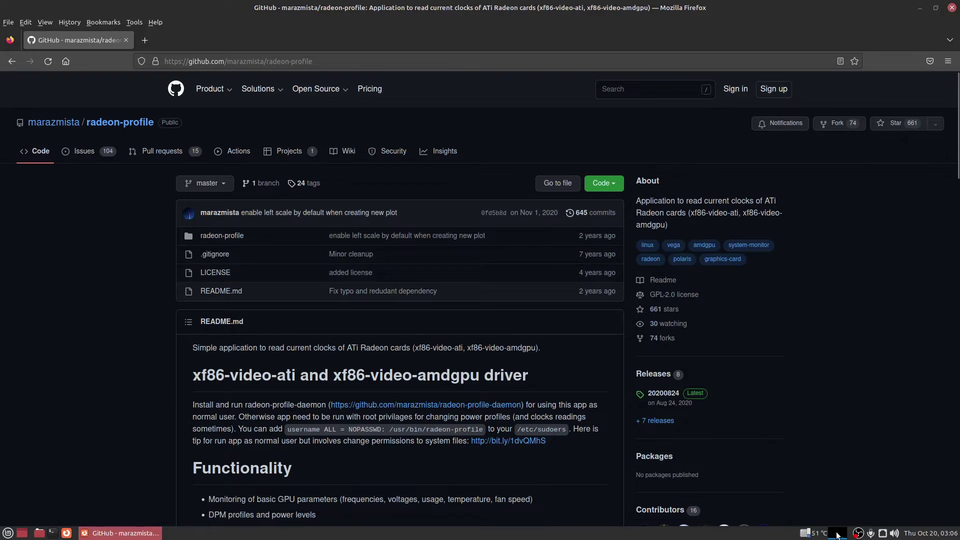
mouse_move(813, 535)
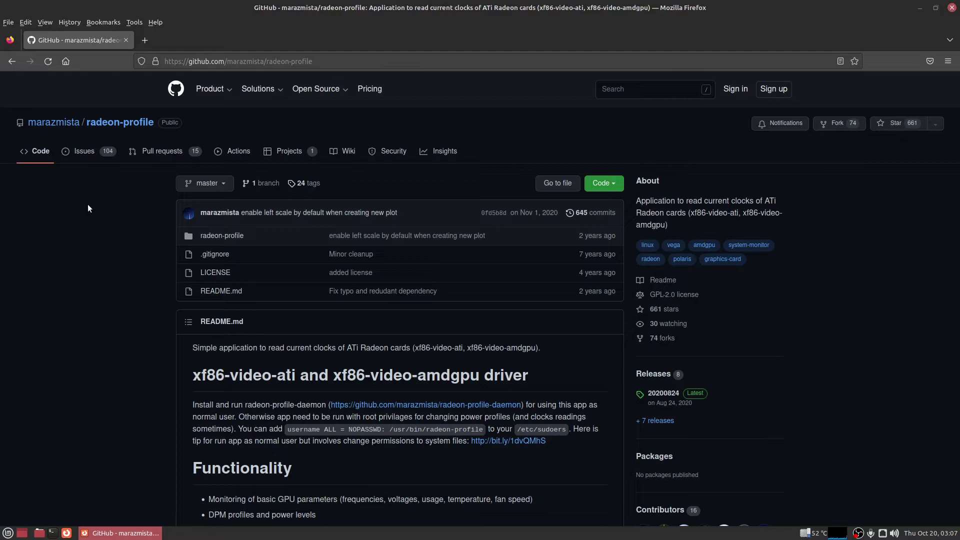
scroll(88, 208, down, 6)
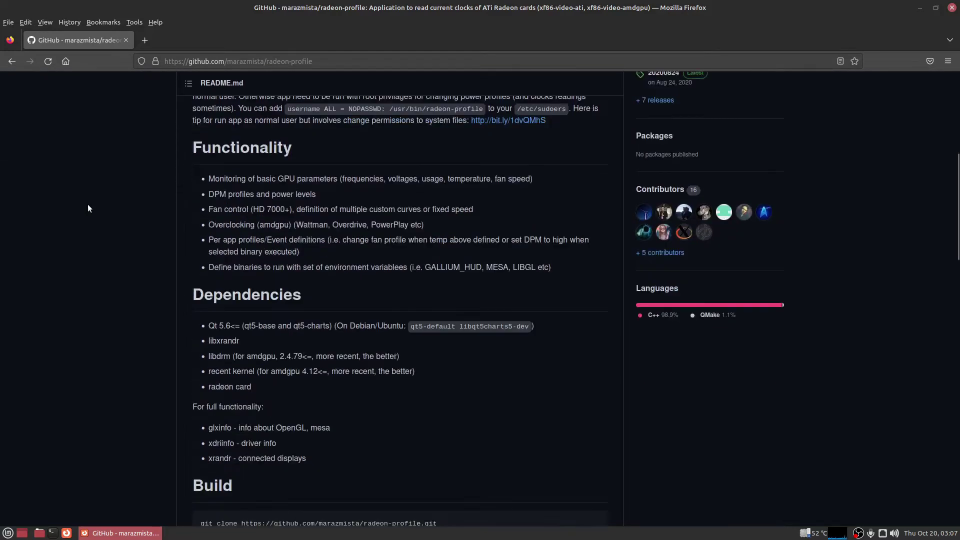
scroll(88, 208, down, 3)
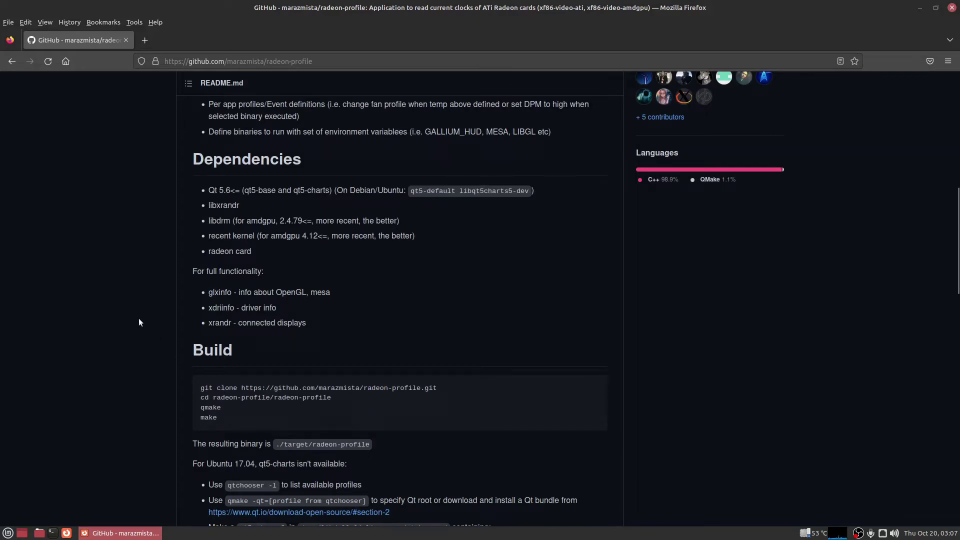
scroll(139, 320, up, 10)
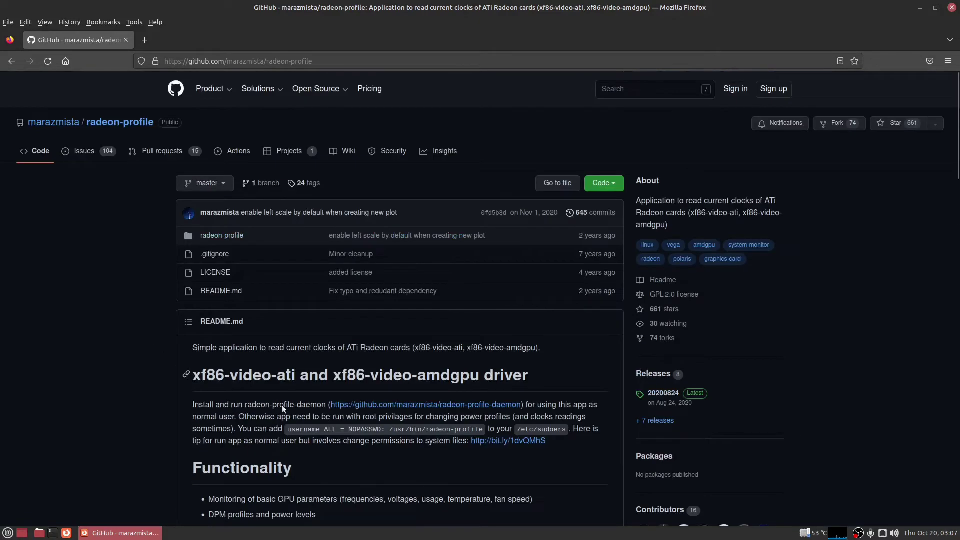
Step: Open radeon-profile-daemon in a new tab and read its qt5-base dependency and qmake/make build steps
right_click(414, 408)
click(419, 414)
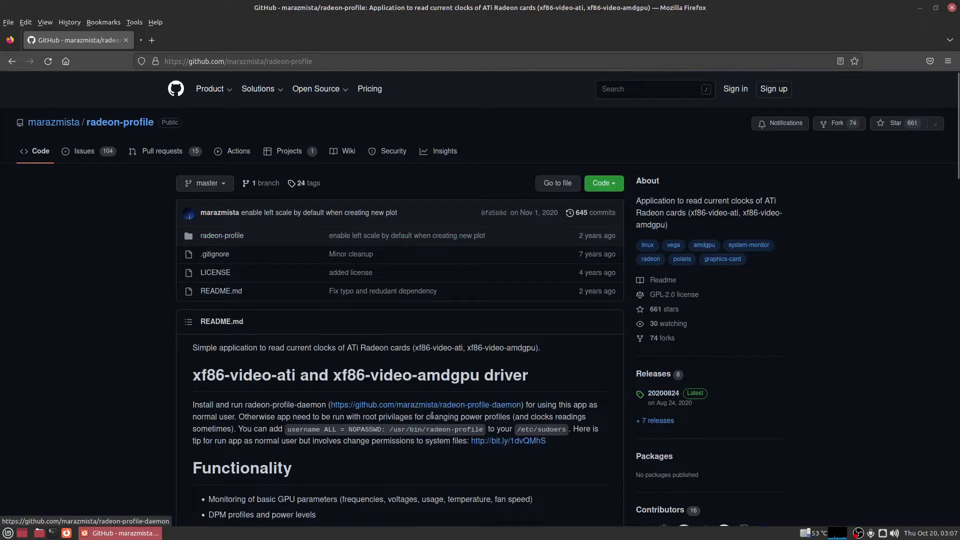
click(175, 37)
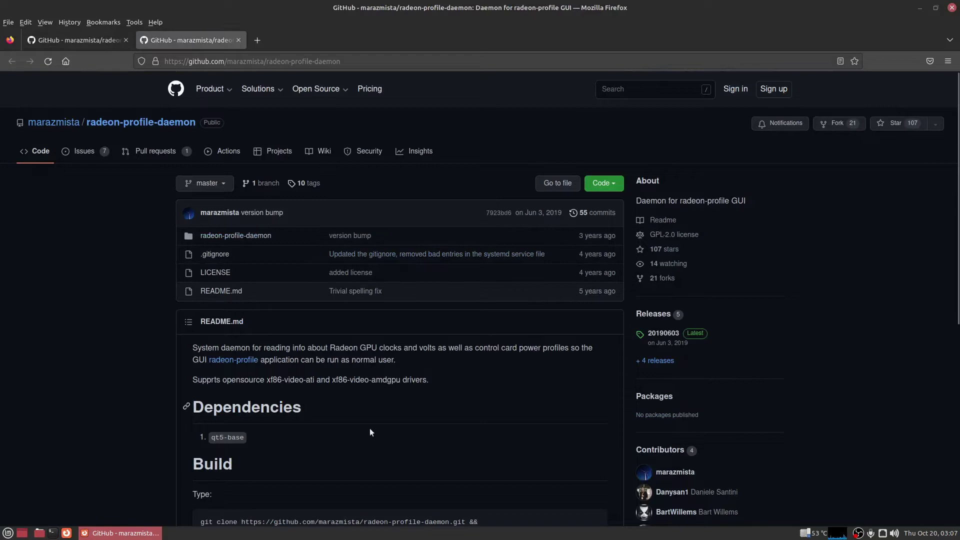
scroll(406, 444, down, 3)
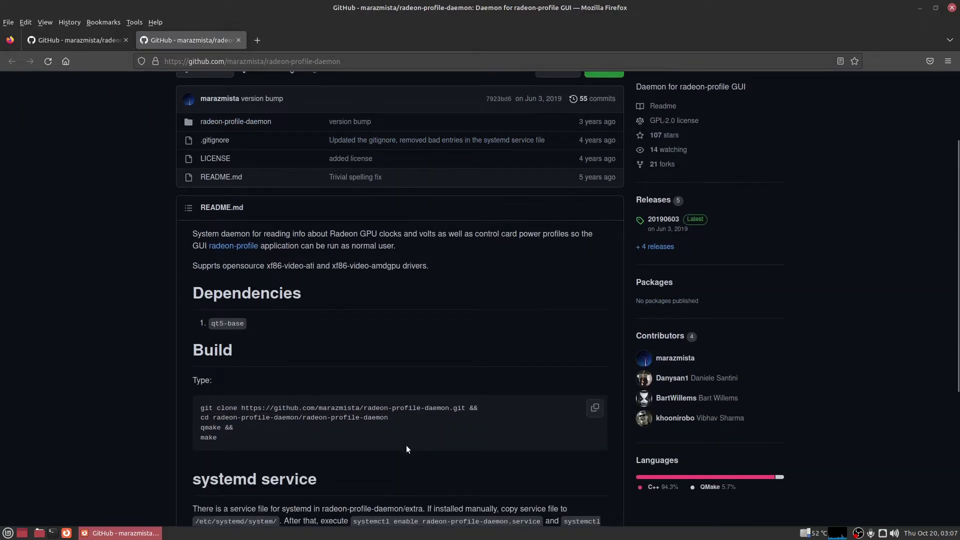
scroll(405, 445, up, 2)
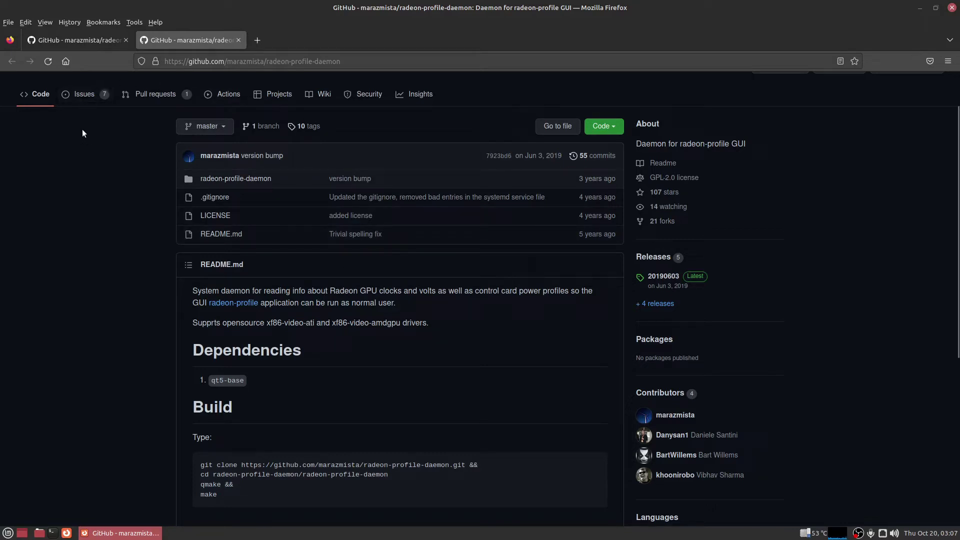
Step: Close the daemon tab and scroll the radeon-profile README down to Installation
click(238, 40)
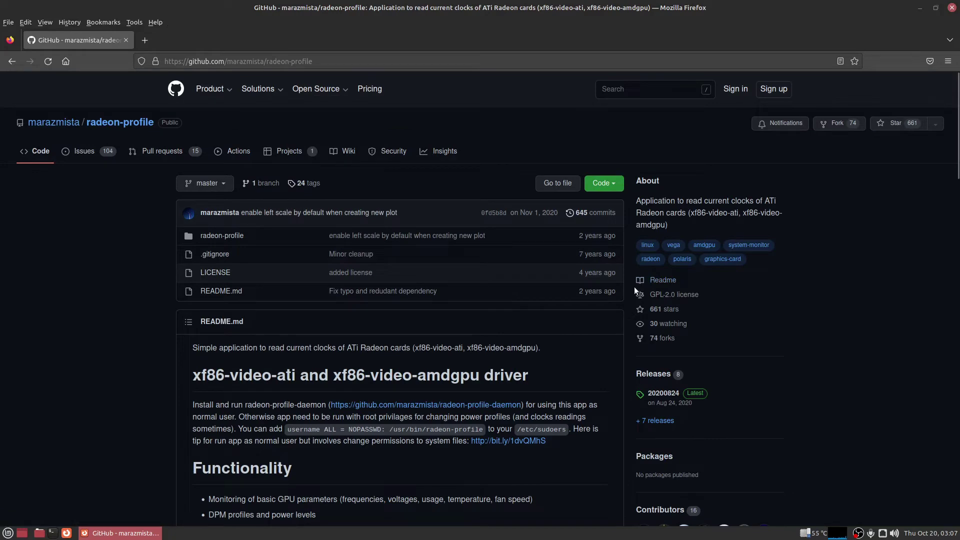
scroll(100, 298, down, 5)
scroll(100, 298, down, 6)
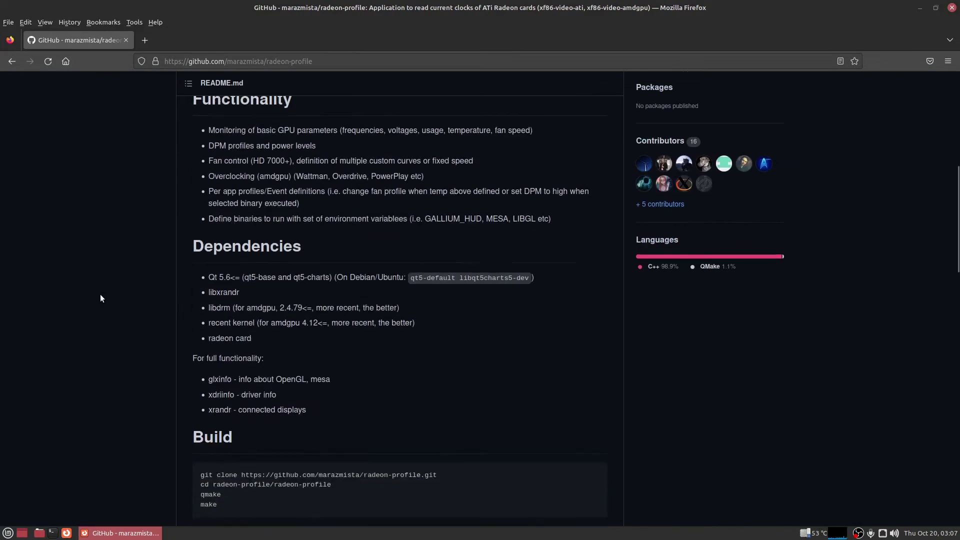
scroll(101, 298, down, 5)
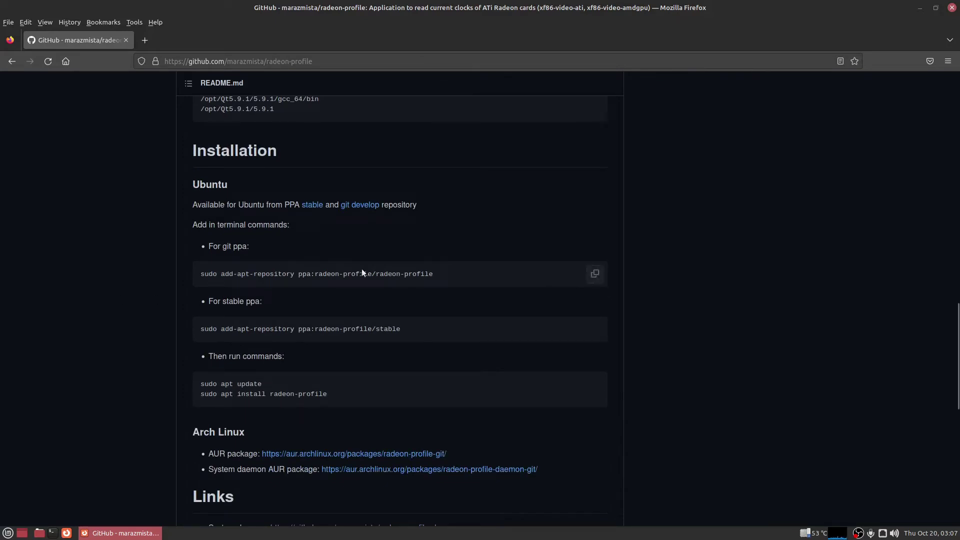
Step: Select and copy the git PPA add-apt-repository command line
triple_click(342, 274)
right_click(344, 275)
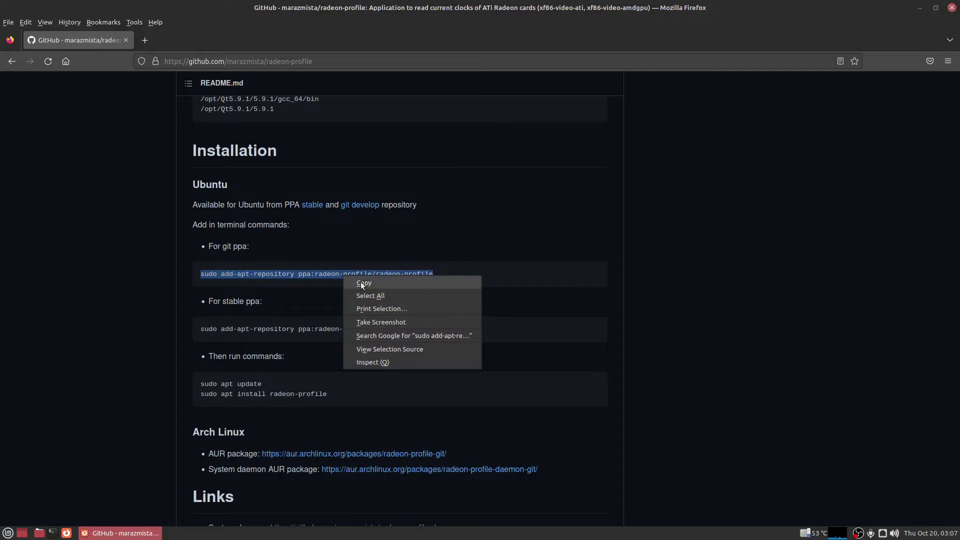
click(382, 283)
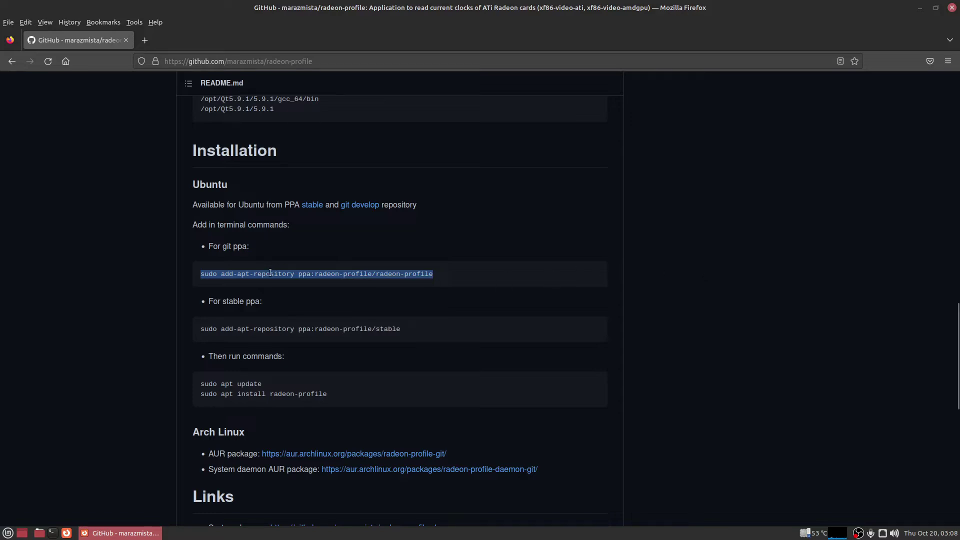
right_click(269, 275)
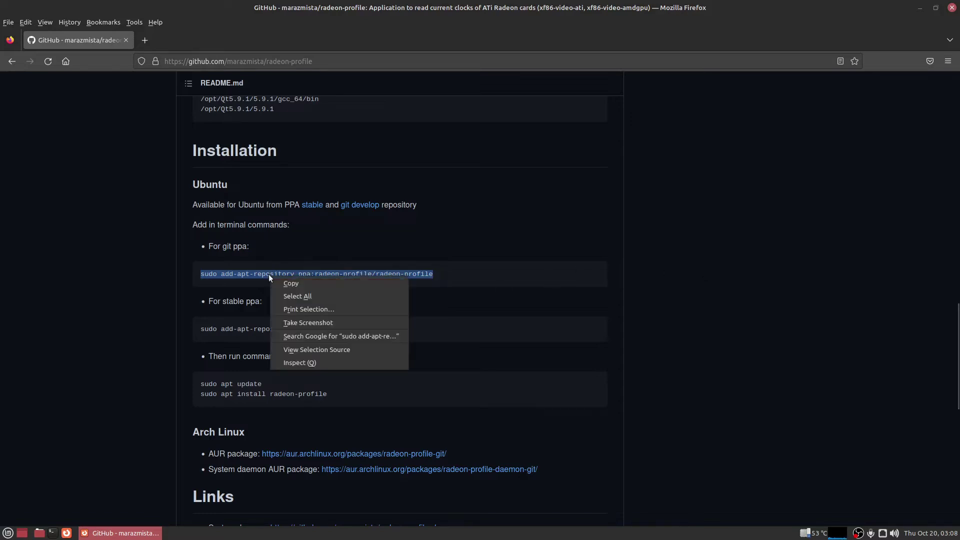
click(308, 284)
Step: In a new terminal, paste and run the git PPA add-apt-repository command with the sudo password, confirming it
mouse_move(116, 537)
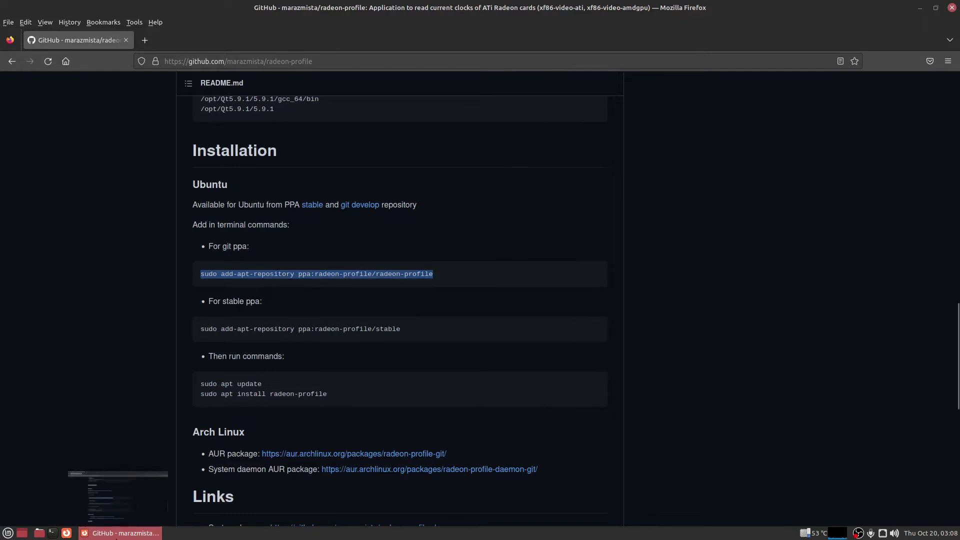
click(52, 532)
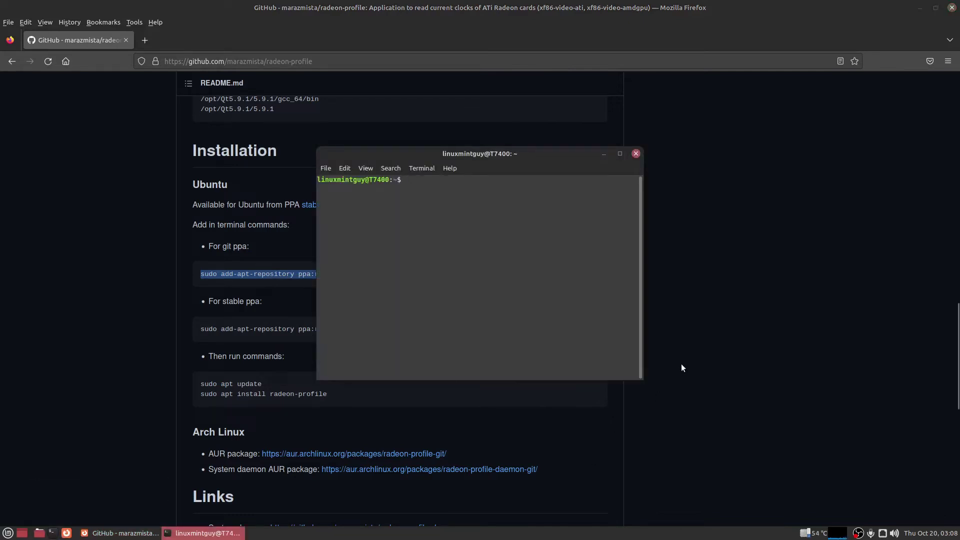
right_click(443, 219)
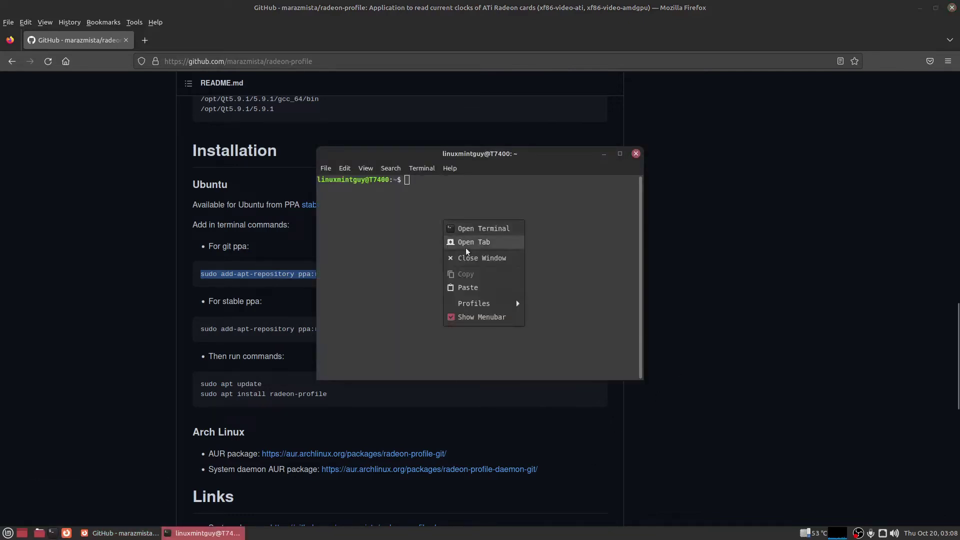
click(470, 288)
key(Return)
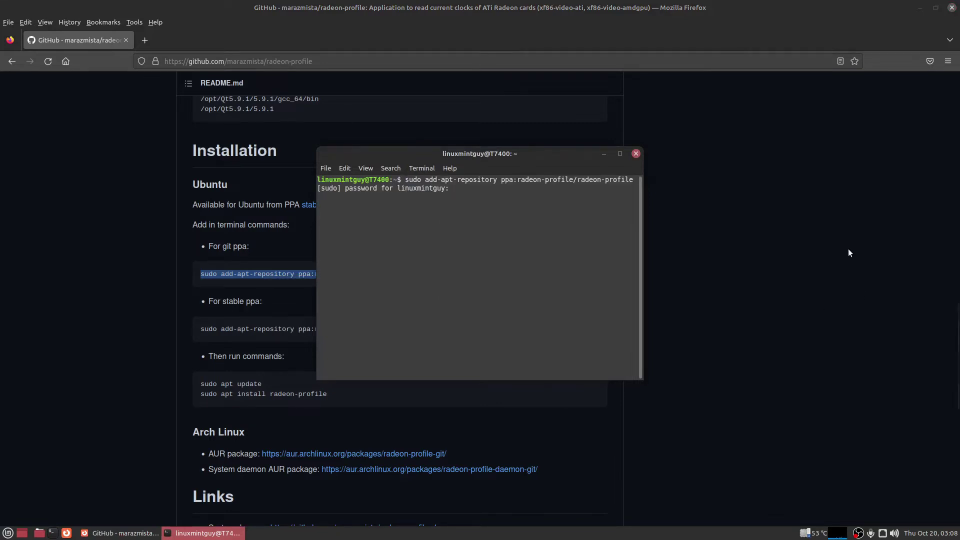
text(******)
key(Return)
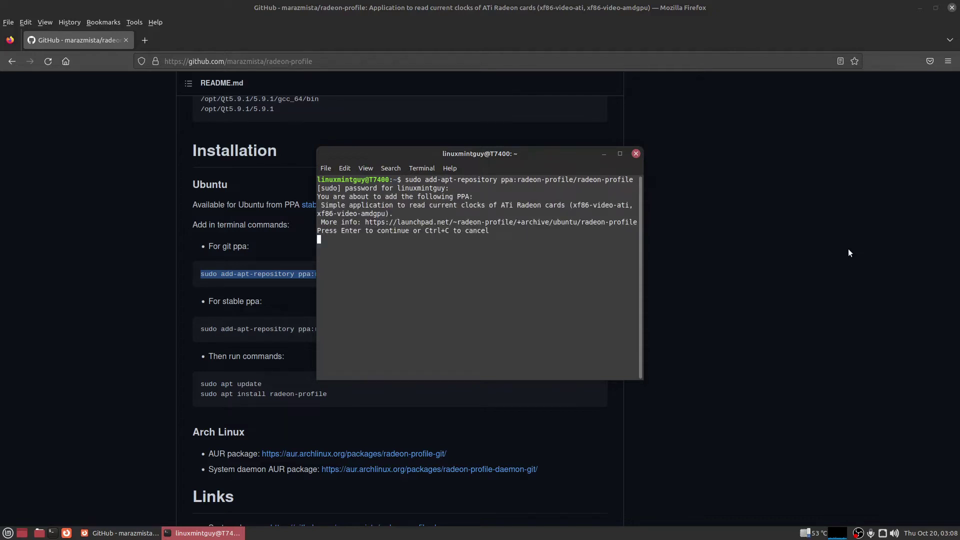
key(Return)
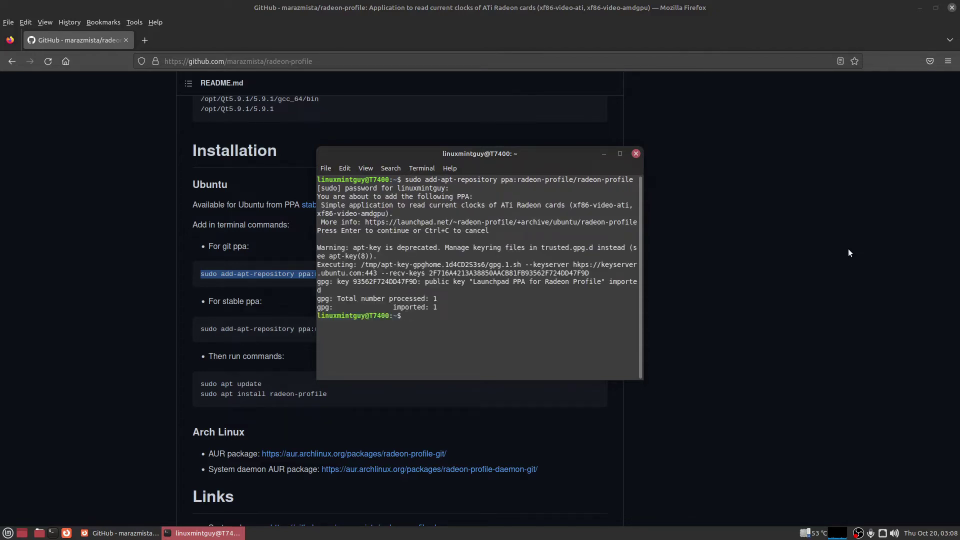
Step: Run sudo apt update, then sudo apt install radeon-profile, confirming with y
text(sudo apt update)
key(Return)
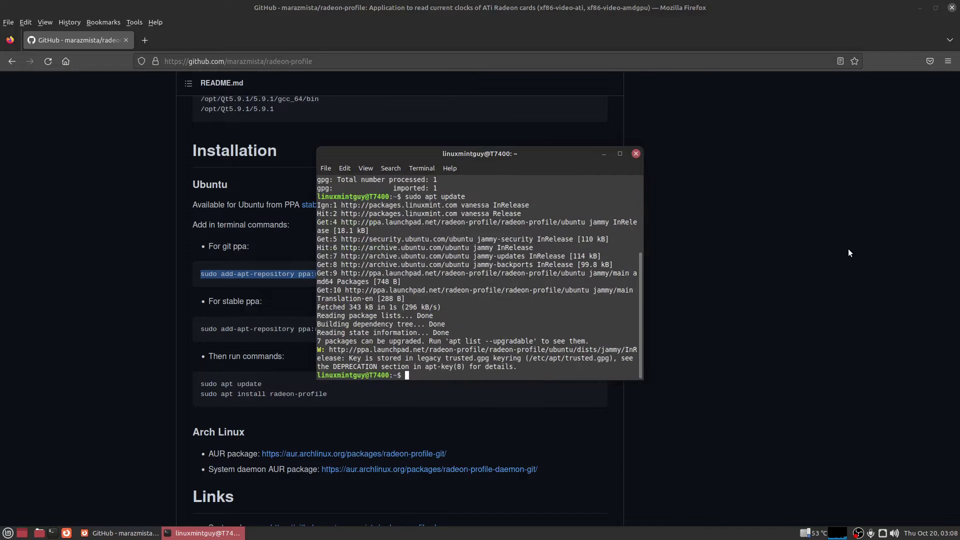
text(sudo apt isntall rad)
key(BackSpace)
key(BackSpace)
key(BackSpace)
key(BackSpace)
key(BackSpace)
key(BackSpace)
key(BackSpace)
key(BackSpace)
key(BackSpace)
key(BackSpace)
text(nstall radeon-profile)
key(Return)
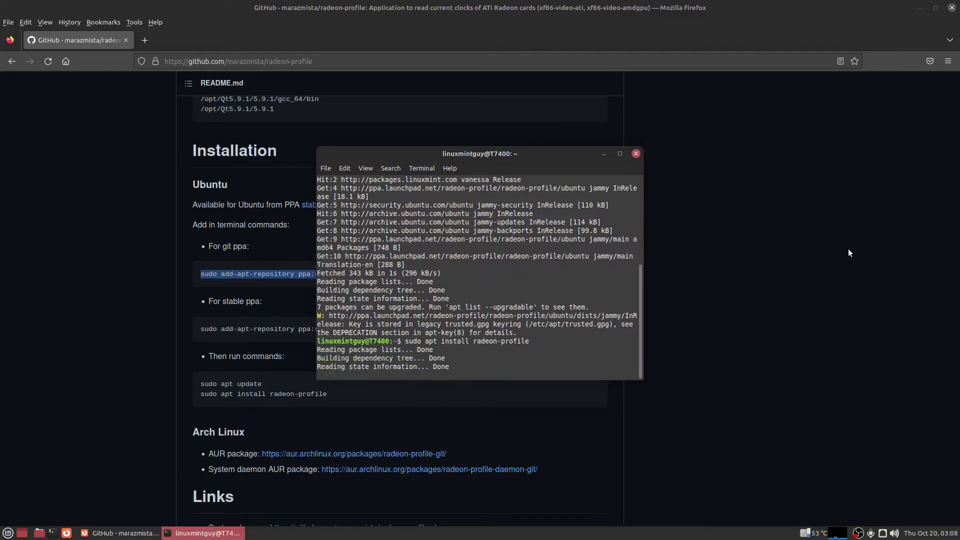
text(y)
key(Return)
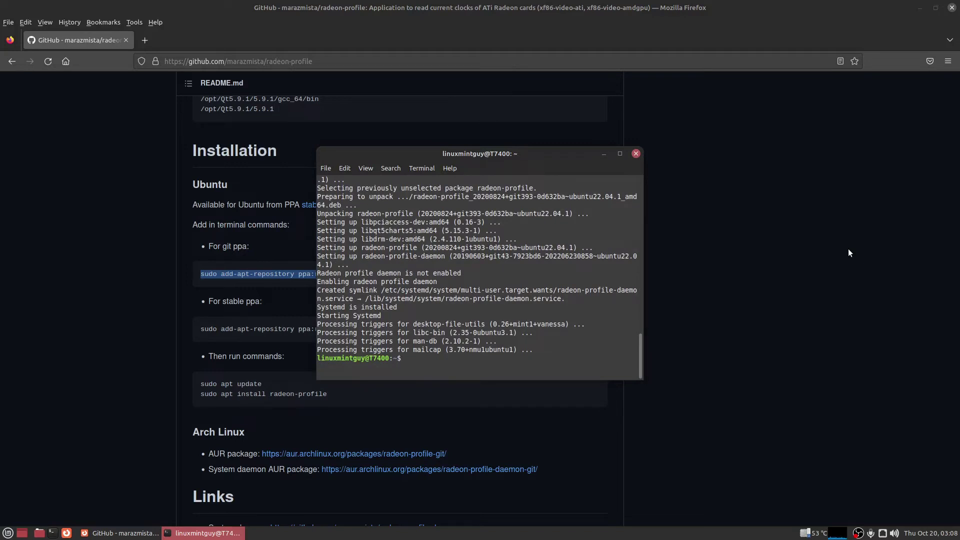
Step: Exit the terminal and close Firefox to reveal the desktop
text(exit)
key(Return)
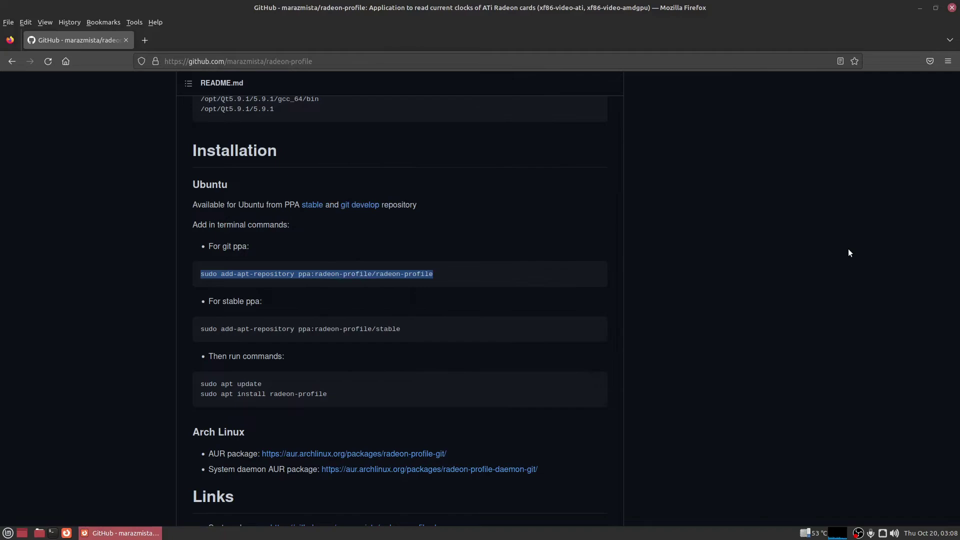
click(951, 8)
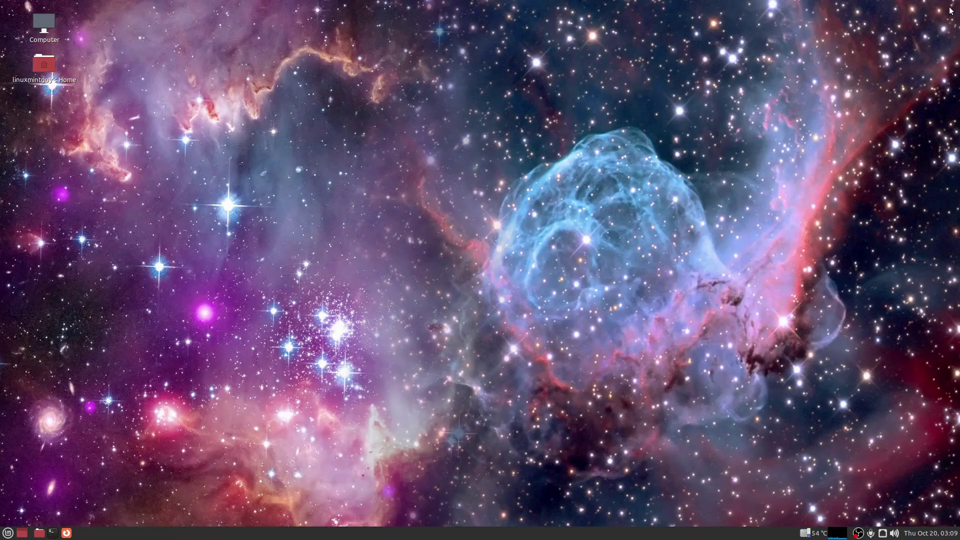
Step: Open the Mint menu's All applications list and scroll down to Radeon Profile
click(3, 535)
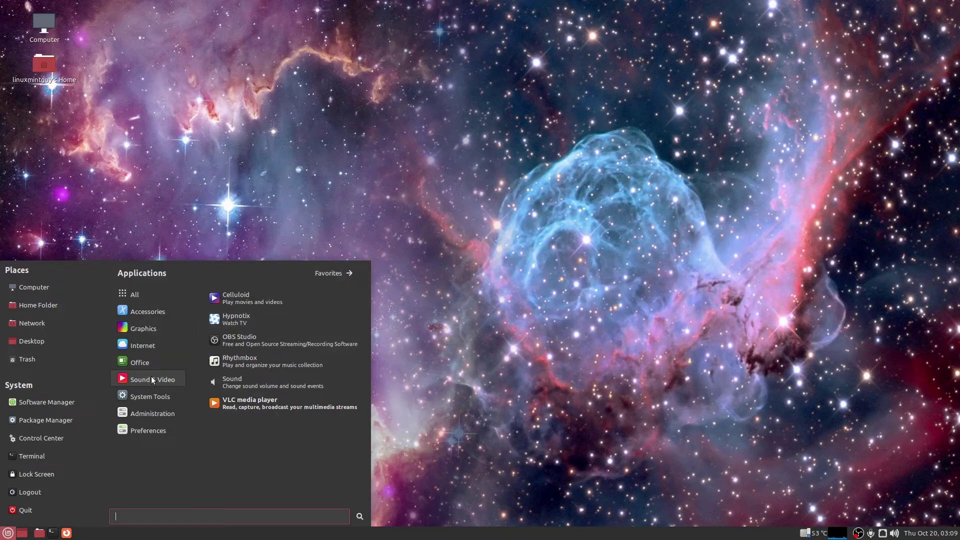
mouse_move(142, 416)
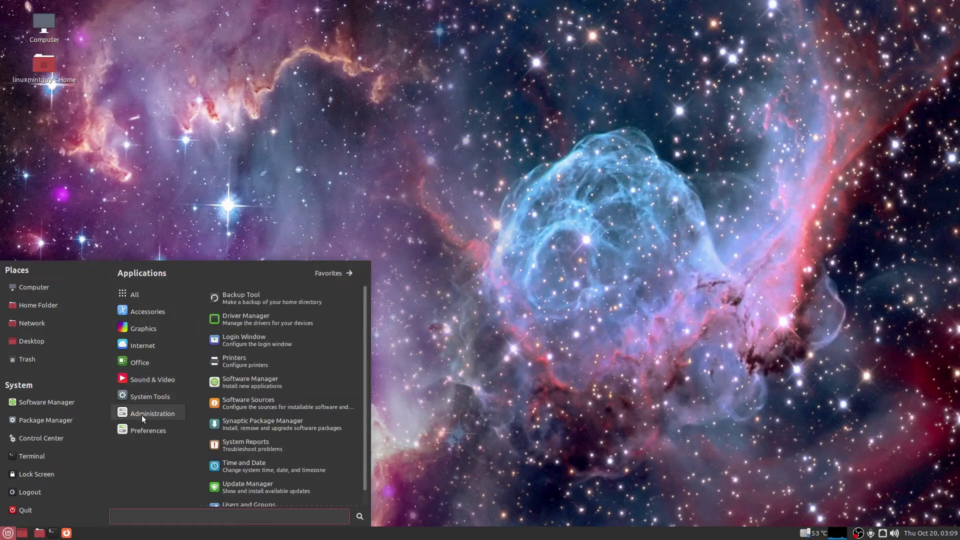
mouse_move(151, 293)
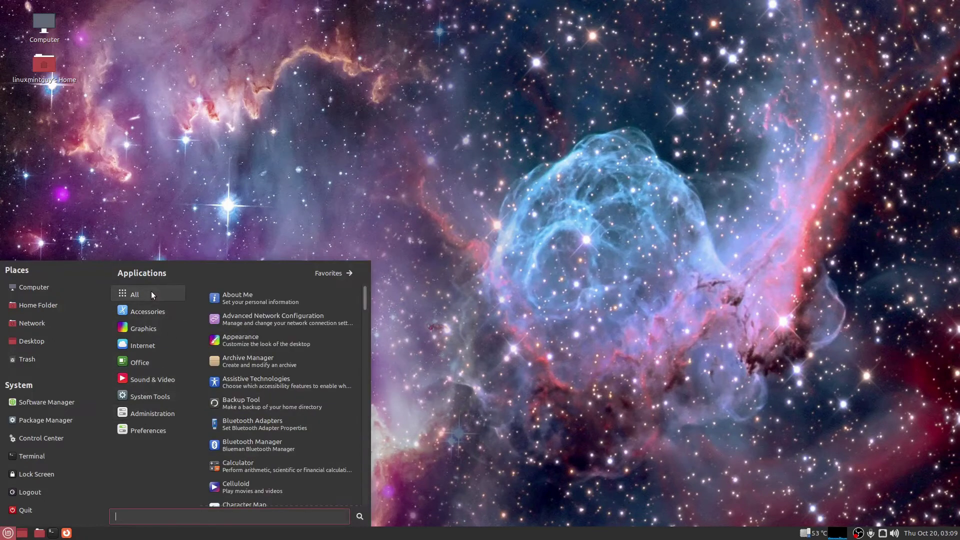
scroll(299, 481, down, 10)
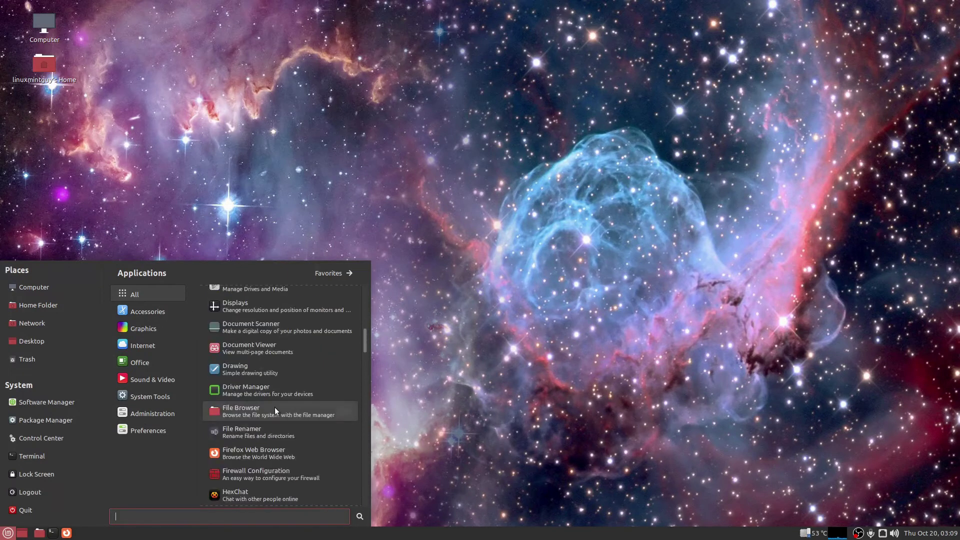
scroll(274, 407, down, 5)
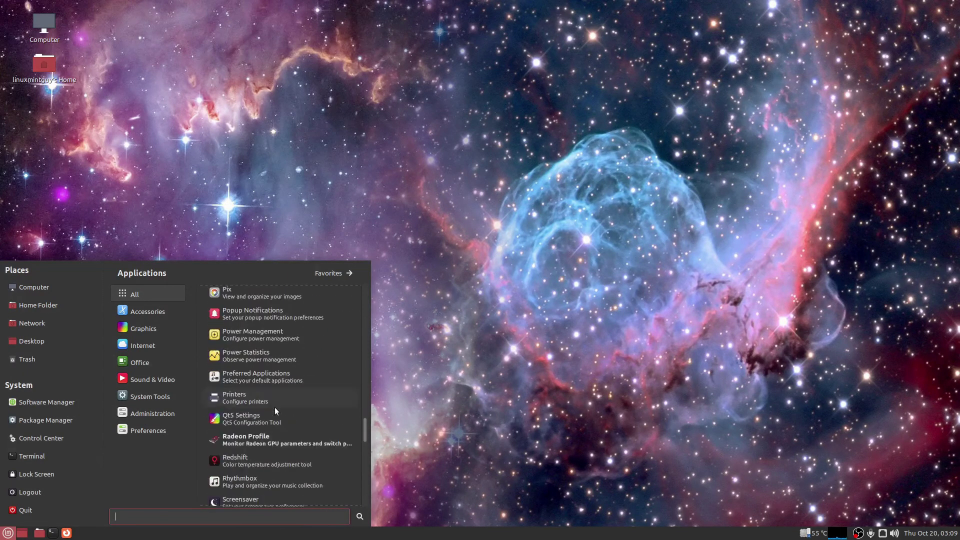
Step: Launch Radeon Profile and apply a Fixed fan speed of 50% on the Fan Control tab
click(266, 445)
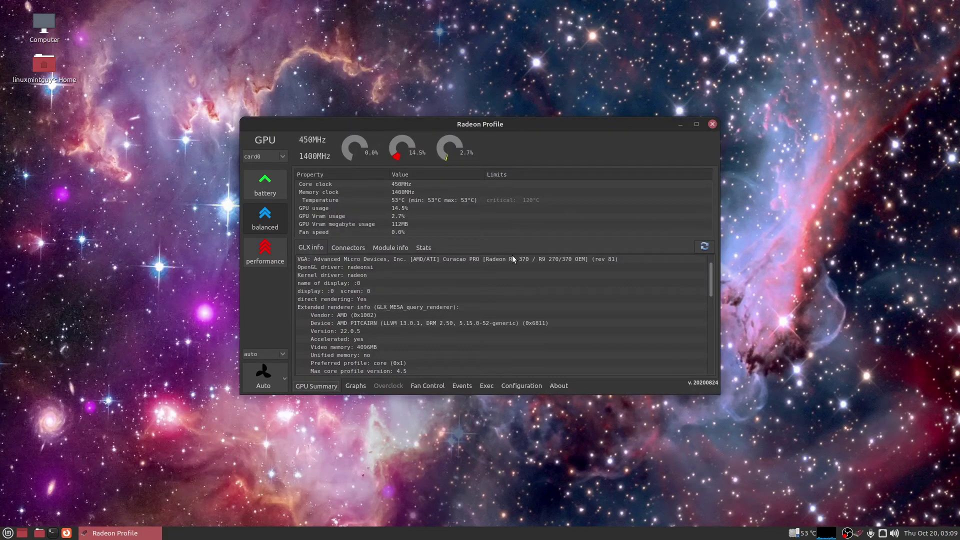
click(426, 387)
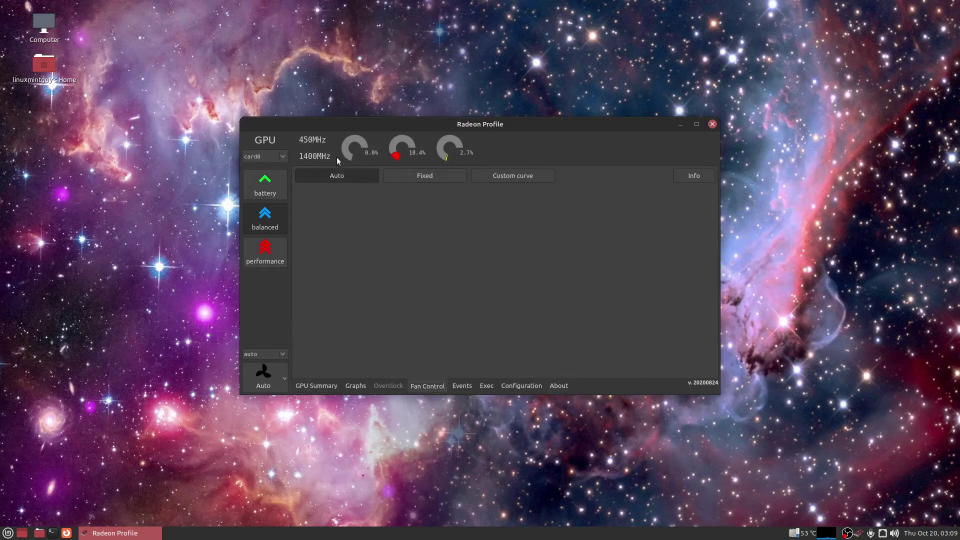
click(400, 177)
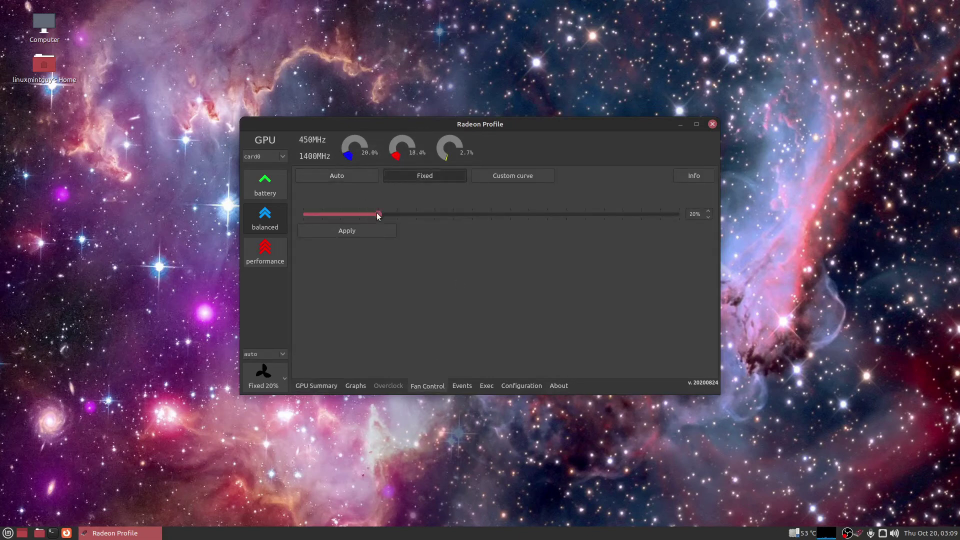
drag(378, 215, 489, 217)
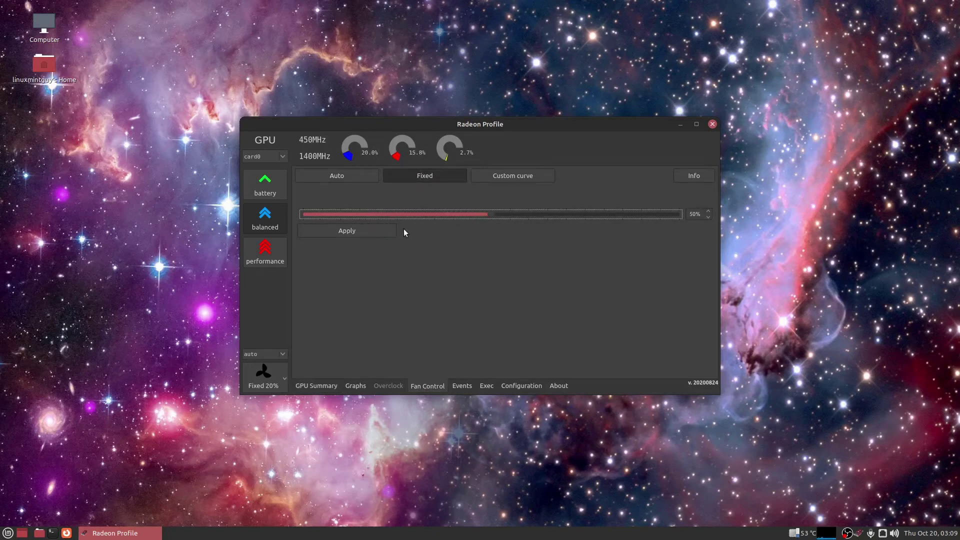
click(366, 229)
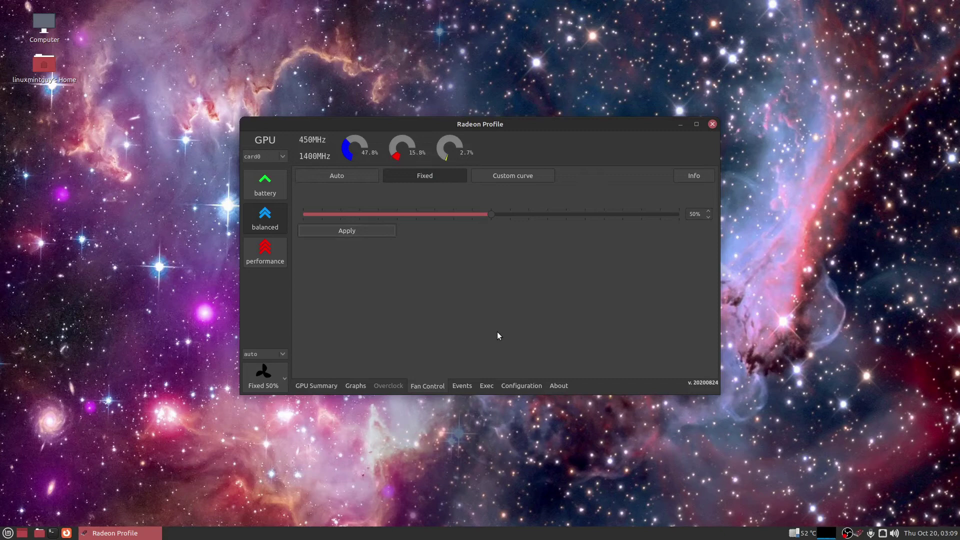
Step: In Configuration, enable Start minimized, Minimize to tray and On close hide to tray
click(520, 388)
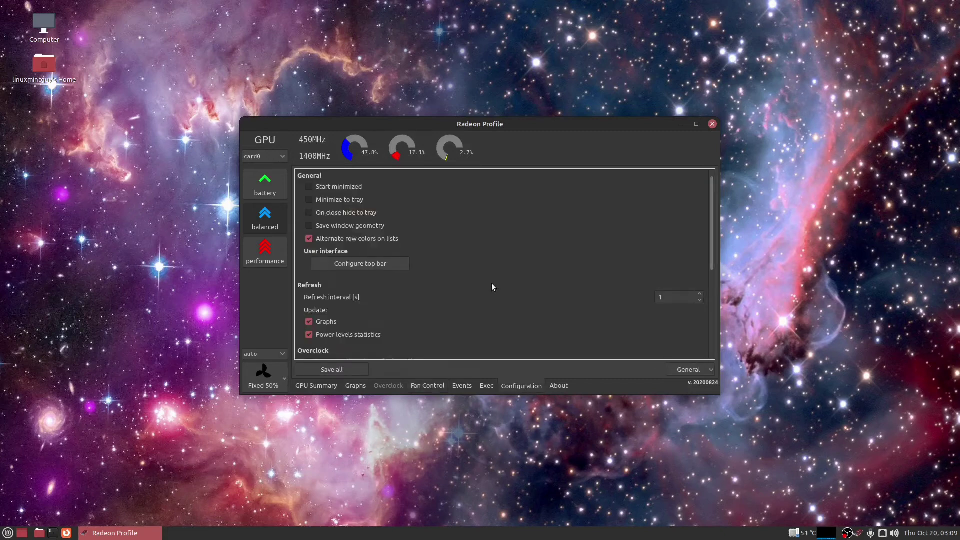
click(309, 187)
click(310, 198)
click(310, 212)
drag(712, 240, 712, 281)
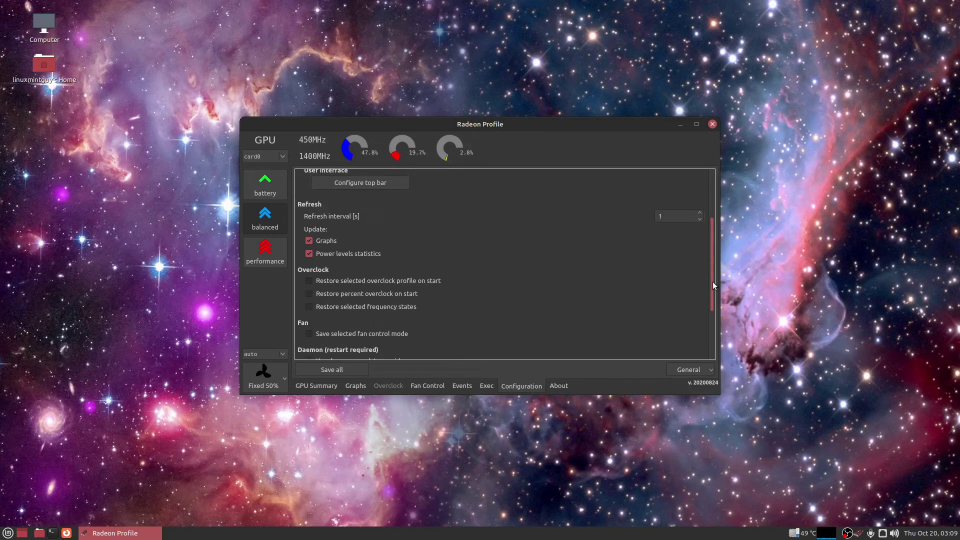
Step: Tick Save selected fan control mode, save all settings, and close the window
click(309, 334)
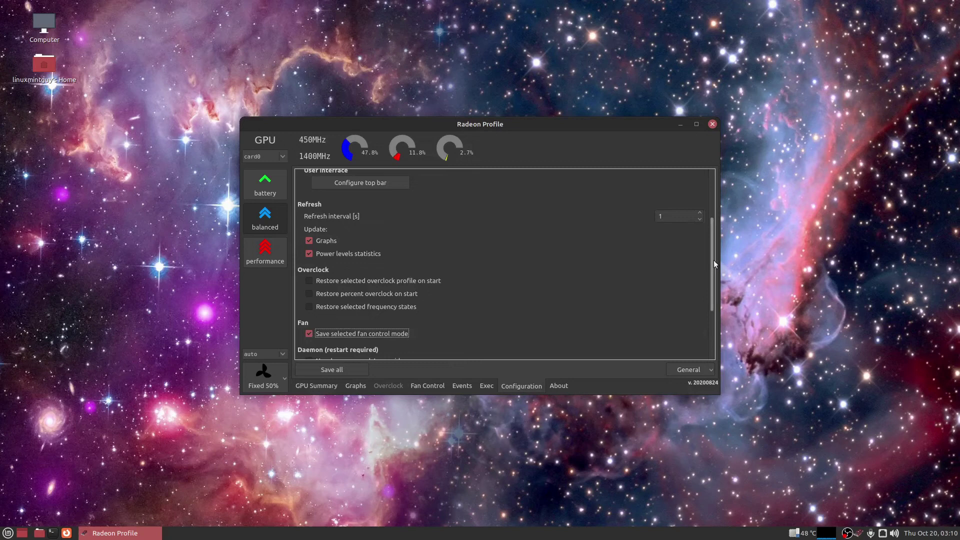
drag(712, 261, 703, 312)
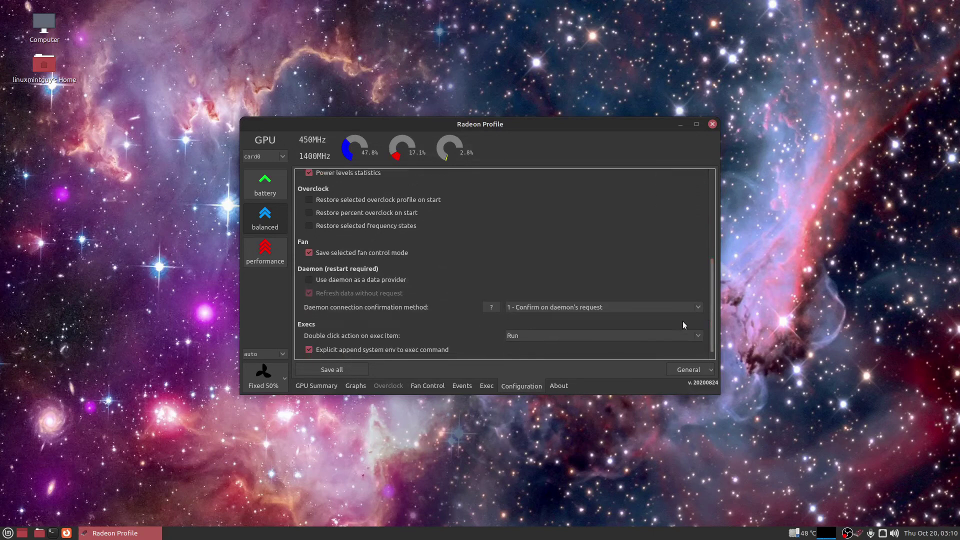
click(316, 371)
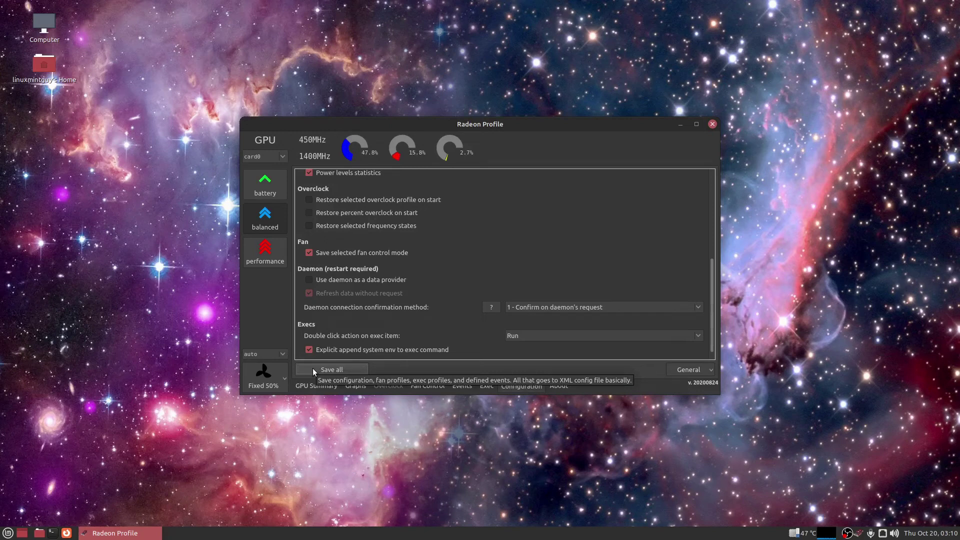
click(713, 125)
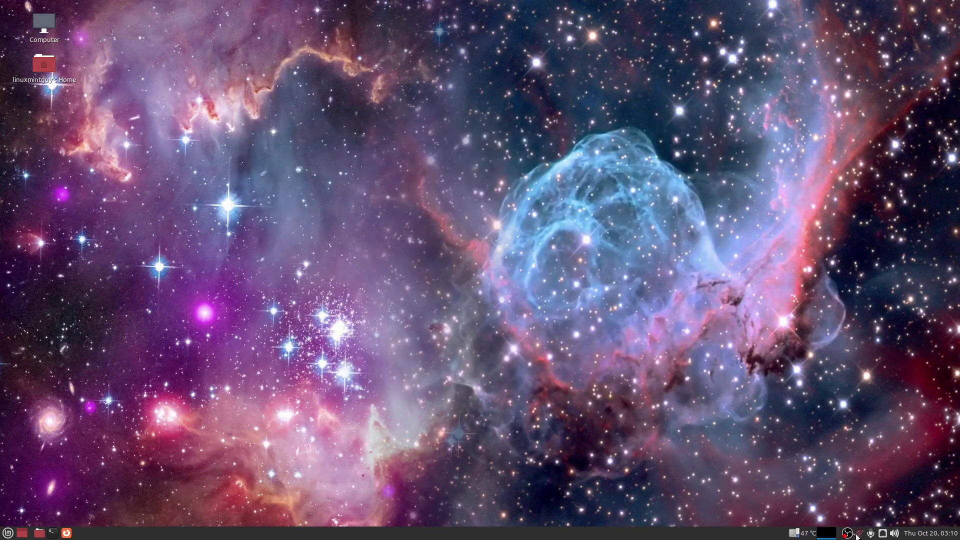
Step: Search the menu for 'star' and open Startup Applications
mouse_move(856, 536)
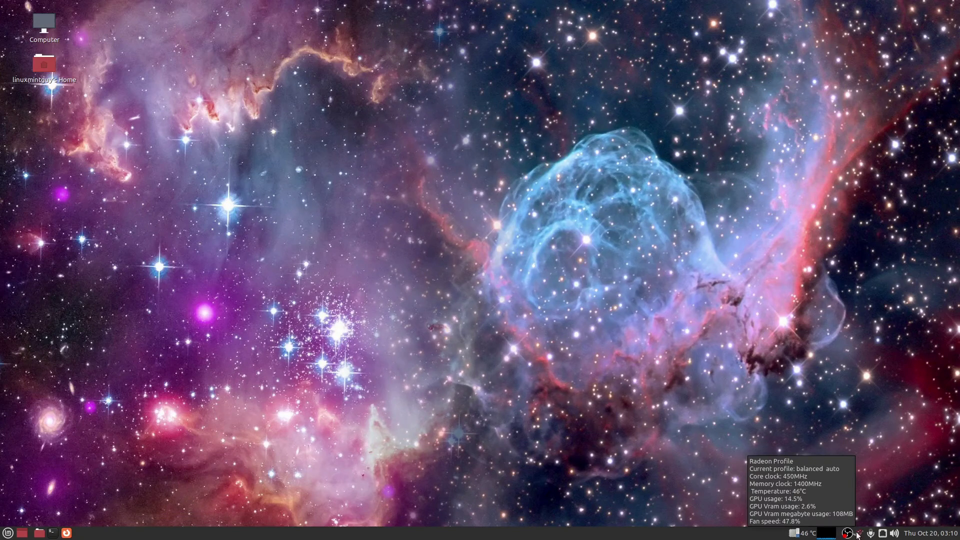
key(super)
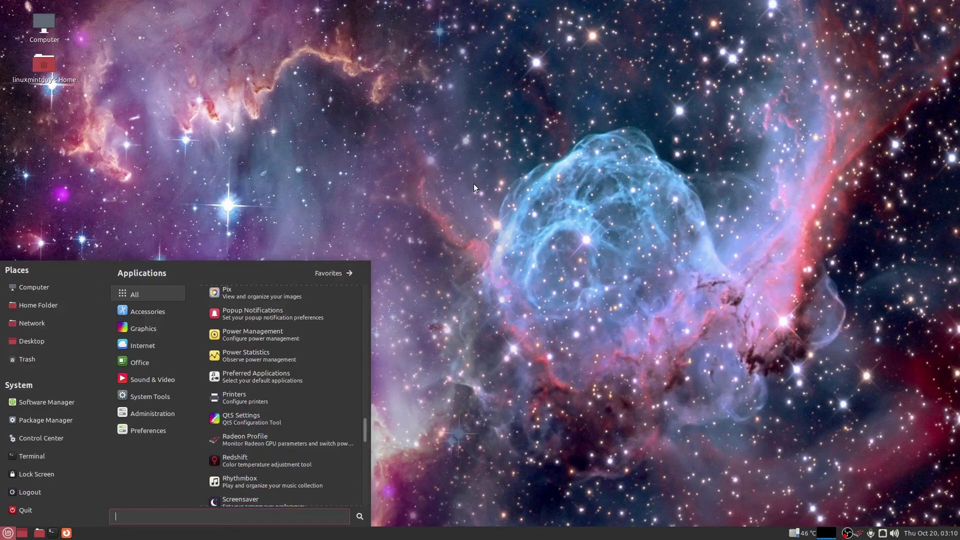
text(star)
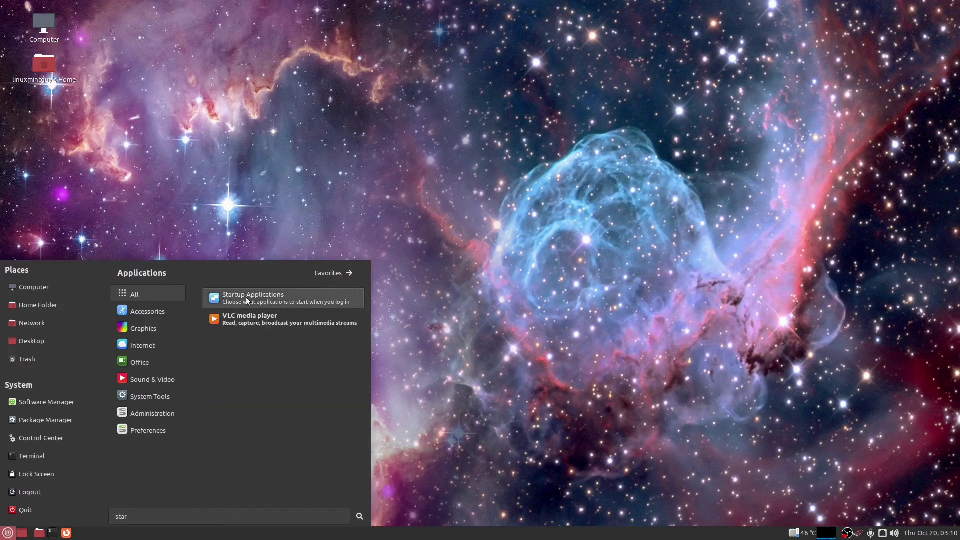
click(242, 296)
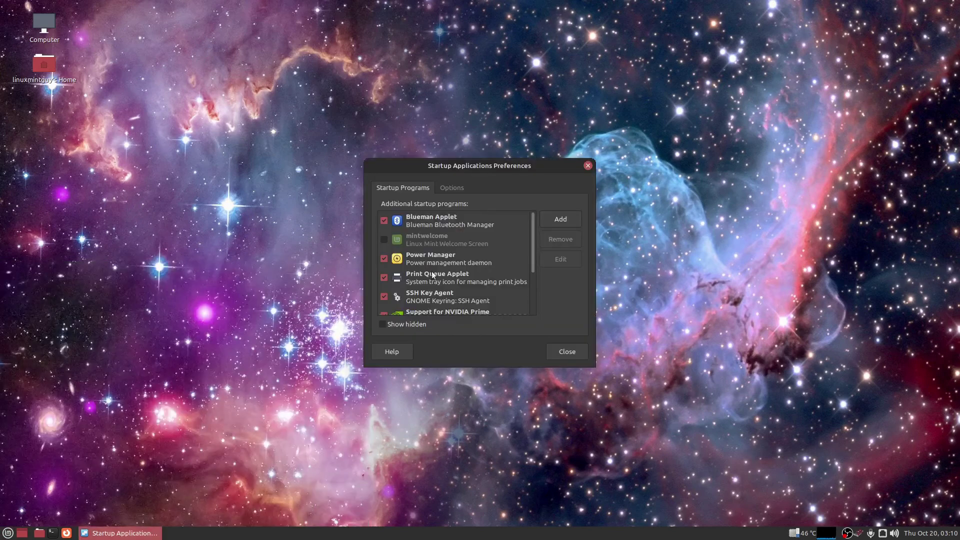
Step: Add an 'ATI Cooling Fan Control' entry with command radeon-profile and a 30-second delay
click(559, 218)
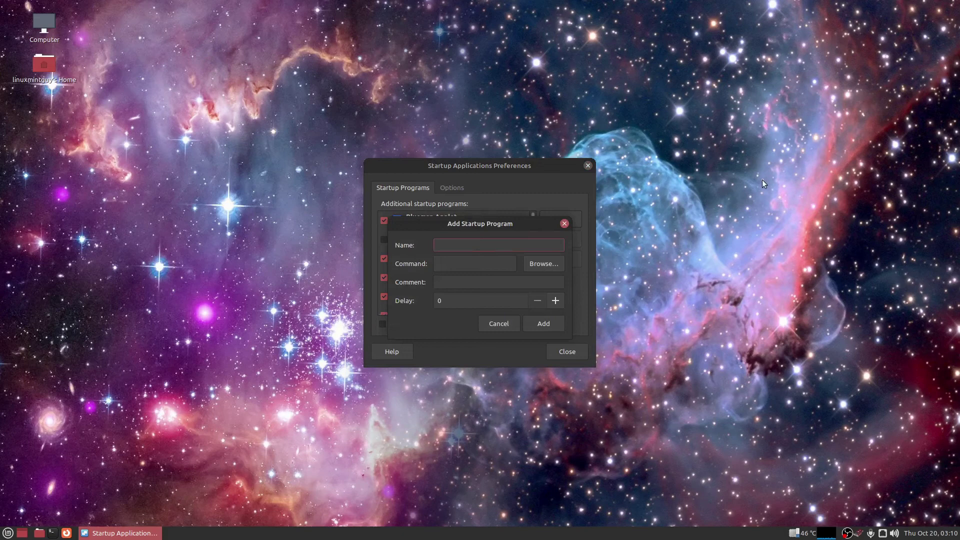
text(ATI Cooling Fan Control)
key(Tab)
text(radeon-profile)
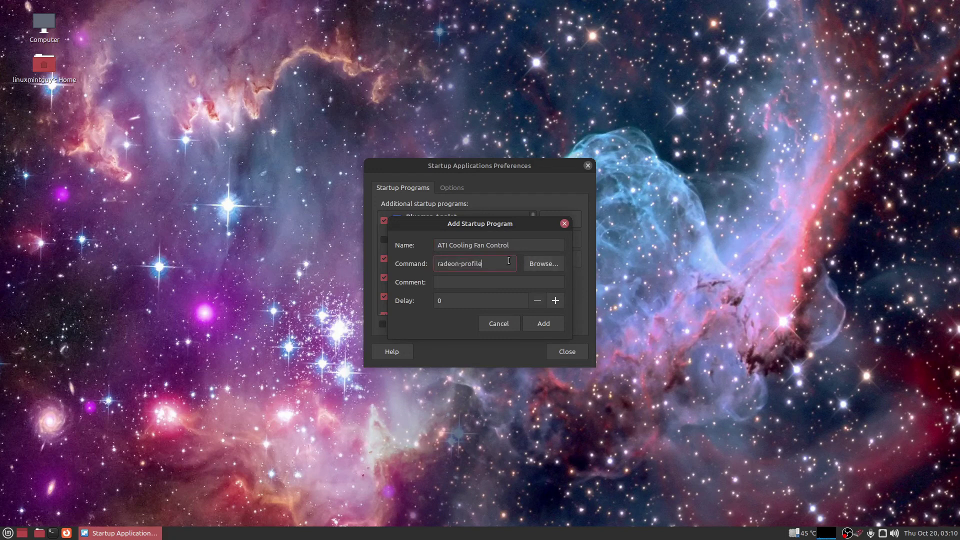
click(473, 300)
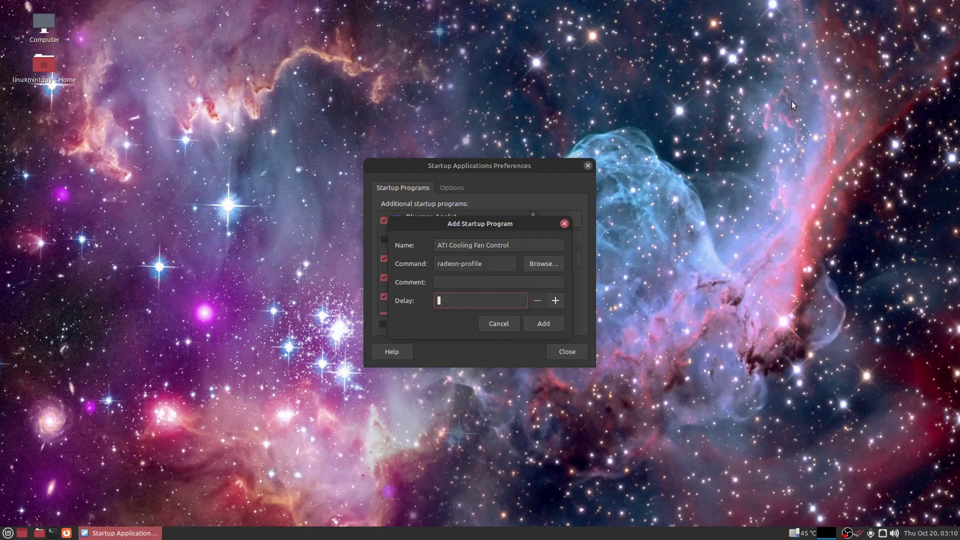
text(30)
click(540, 325)
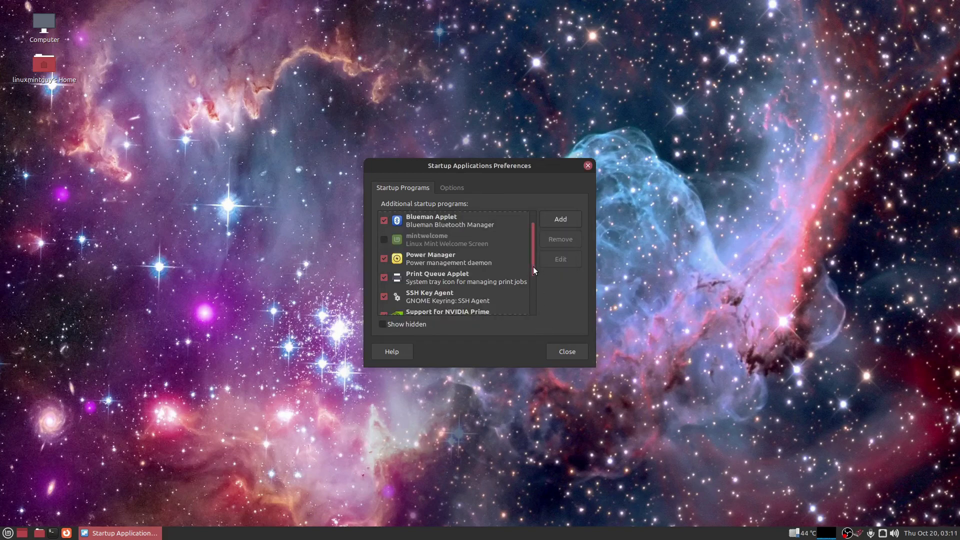
drag(533, 268, 544, 224)
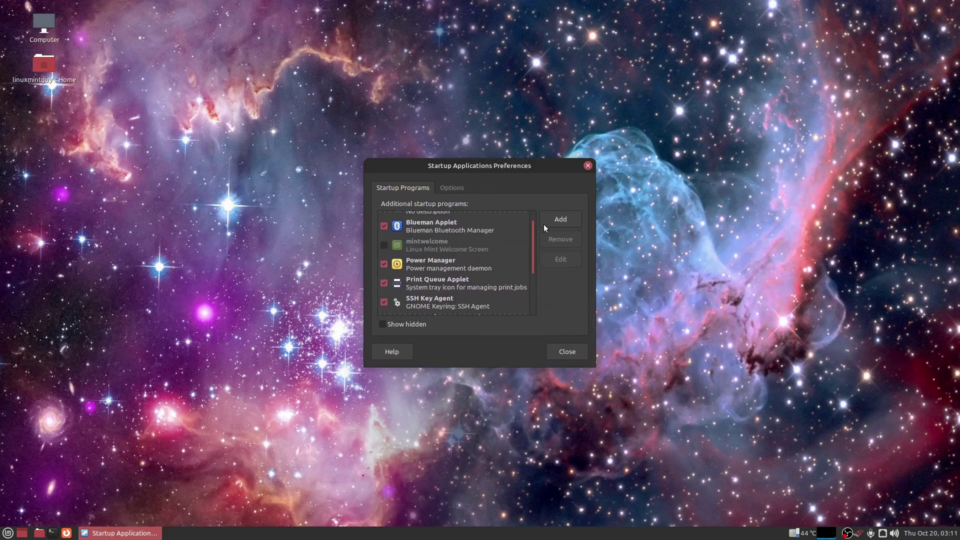
Step: Close Startup Applications Preferences and check Radeon Profile's tray status: 40°C, fan at 47.8%
click(567, 351)
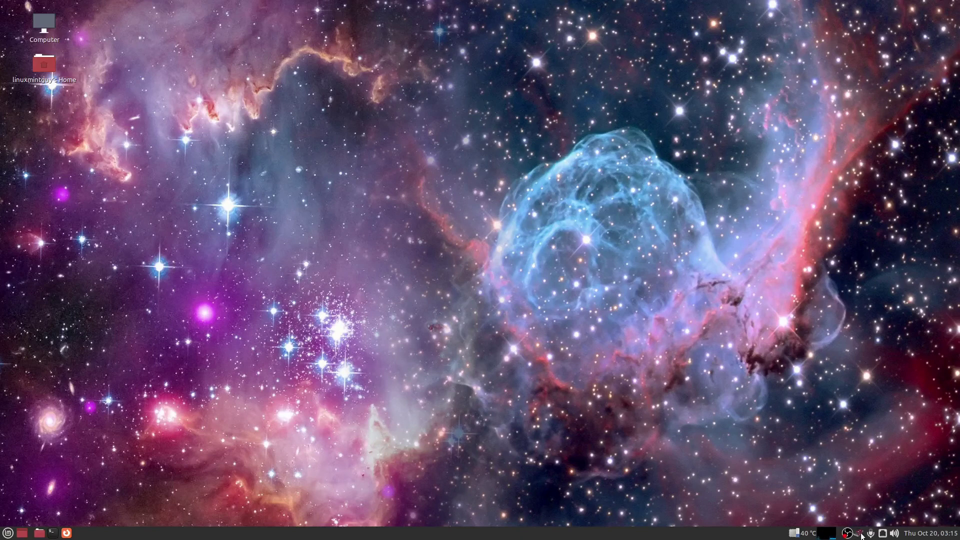
mouse_move(860, 535)
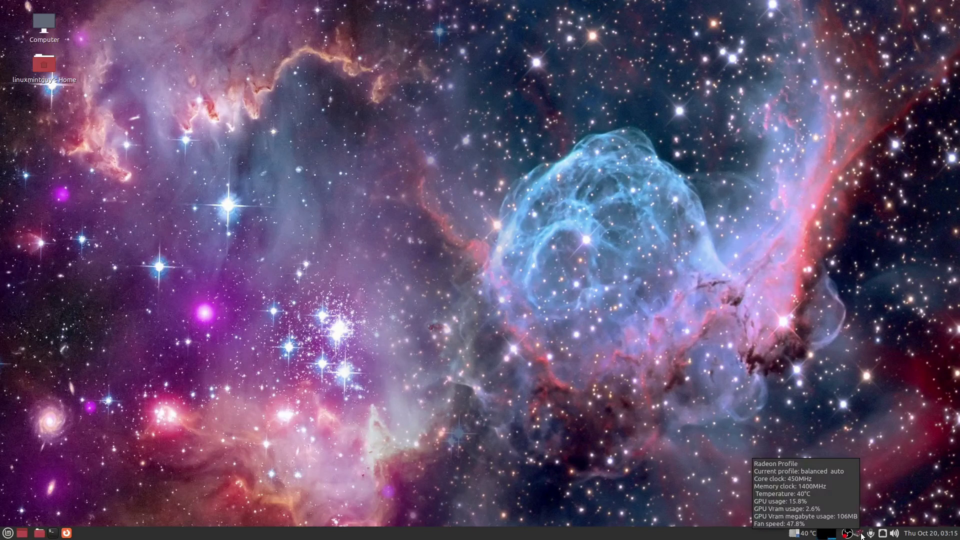